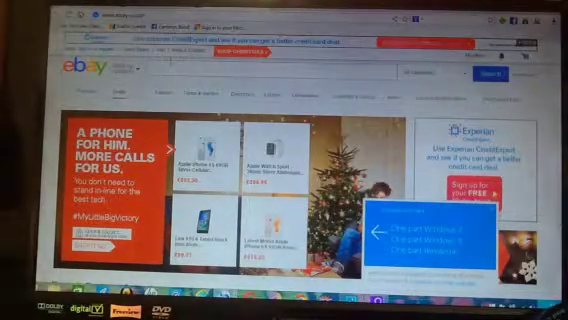
pyautogui.write('wat')
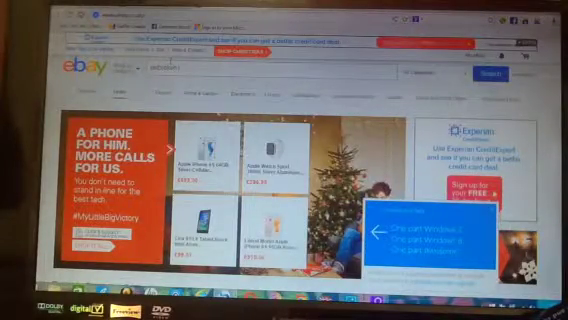
pyautogui.write('ch strap 42')
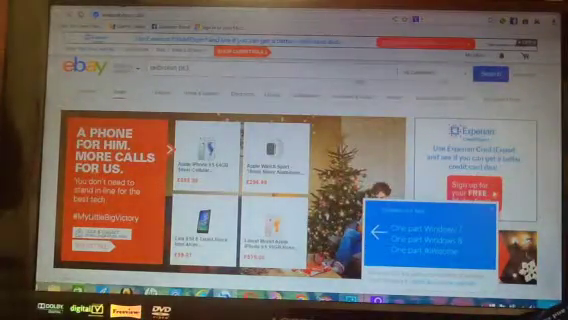
# - Submit the eBay search for 'jailbroken ps3' to list matching consoles with prices
pyautogui.press('Return')
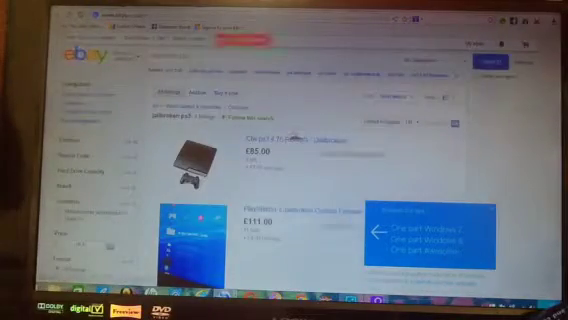
pyautogui.scroll(-3, 293, 138)
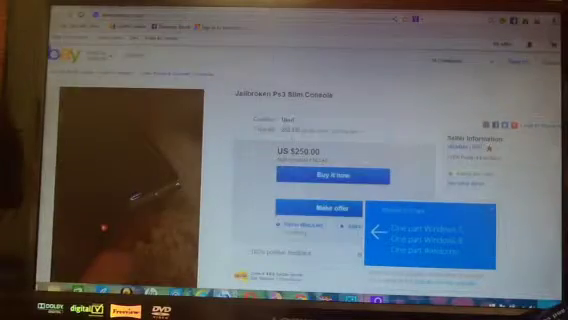
pyautogui.scroll(-3, 250, 150)
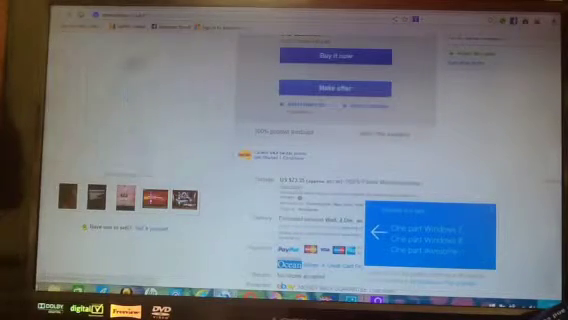
pyautogui.scroll(2, 250, 150)
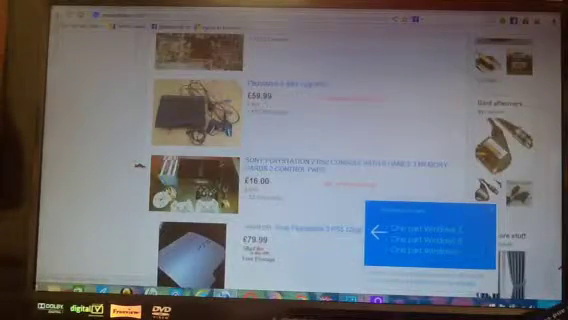
pyautogui.scroll(-2, 258, 176)
pyautogui.scroll(-2, 258, 176)
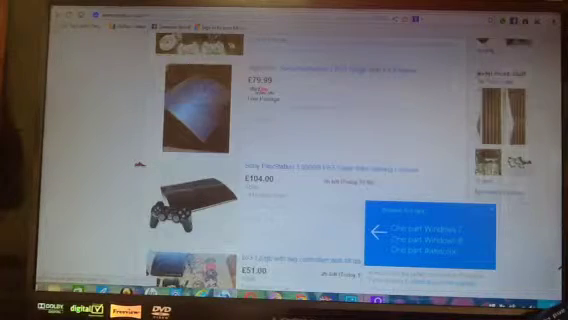
pyautogui.scroll(-2, 140, 163)
pyautogui.scroll(-2, 140, 163)
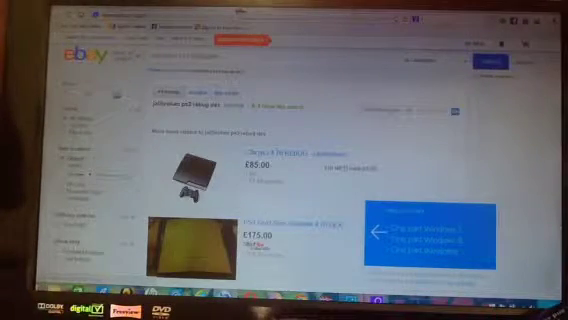
pyautogui.scroll(-1, 300, 180)
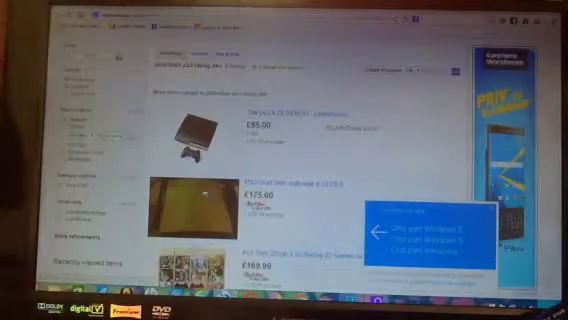
pyautogui.scroll(-3, 300, 180)
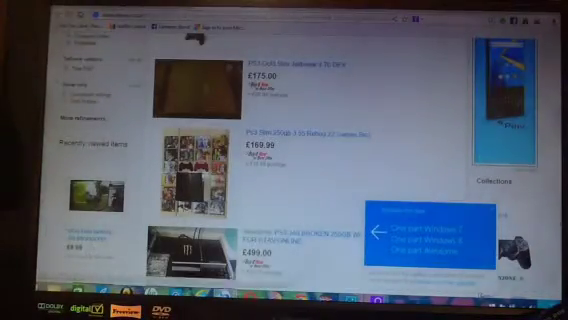
pyautogui.scroll(-3, 300, 180)
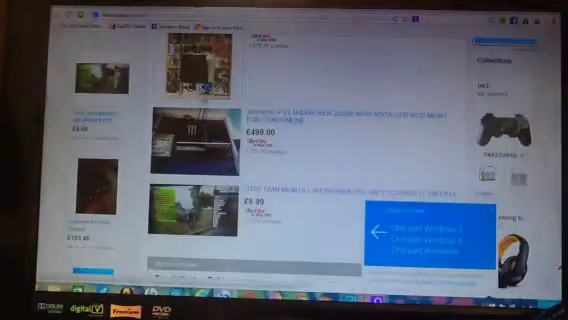
pyautogui.scroll(-3, 300, 180)
pyautogui.scroll(-2, 300, 180)
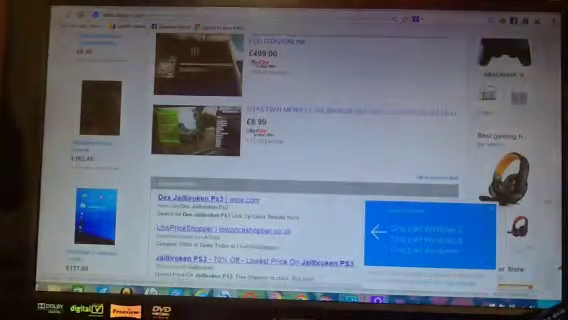
pyautogui.click(208, 198)
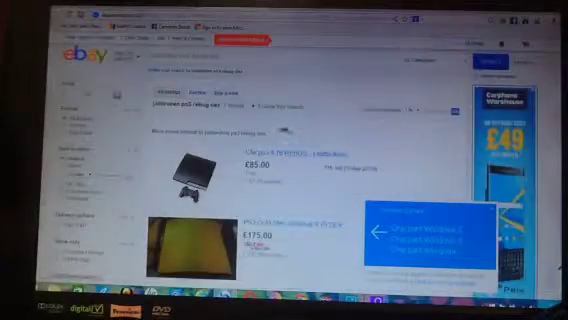